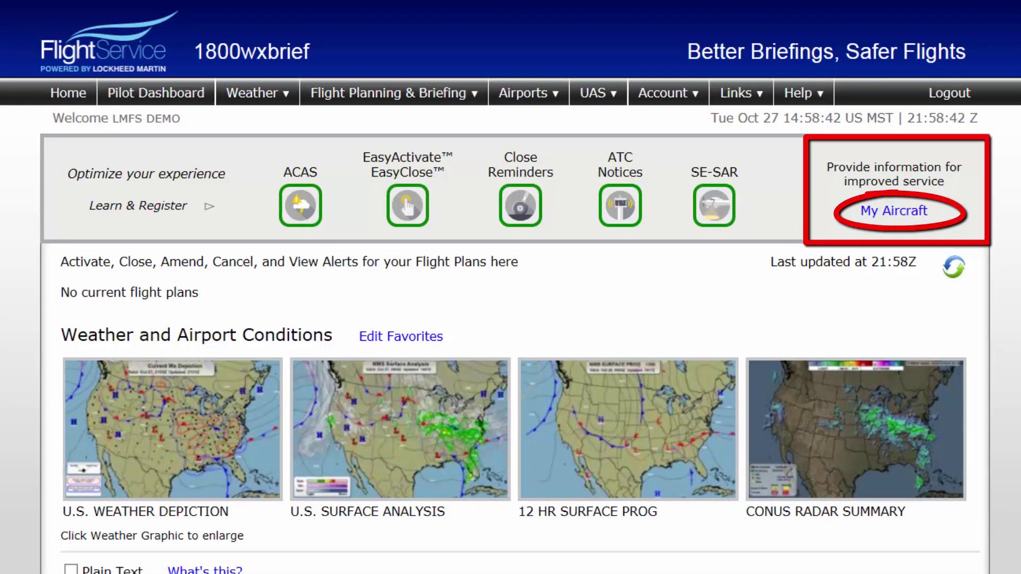
Go to My Aircraft to view the saved TBM8 aircraft profile
click(890, 216)
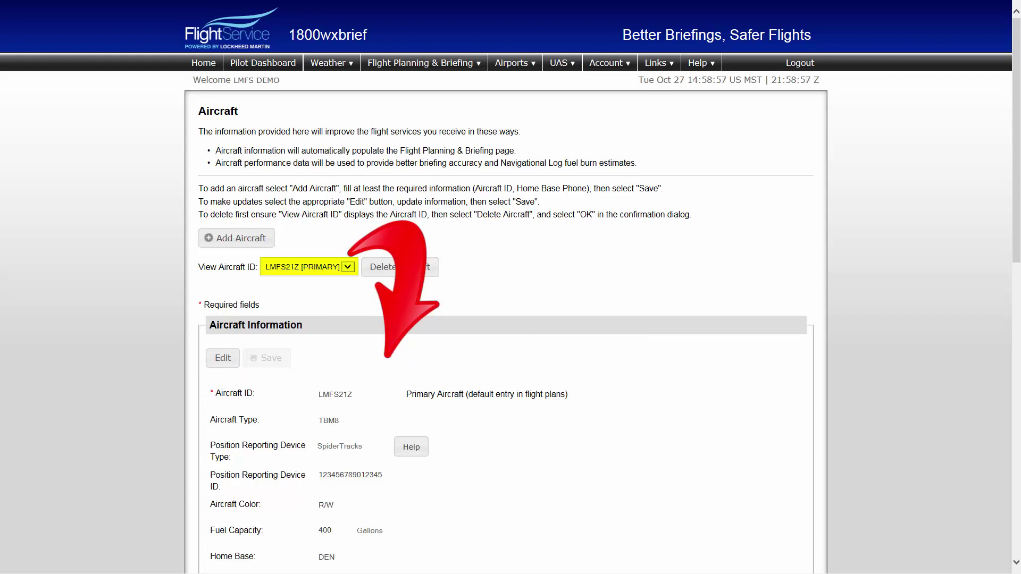
Scroll to Aircraft Information and put the LMFS21Z details into edit mode
drag(1016, 250, 1017, 378)
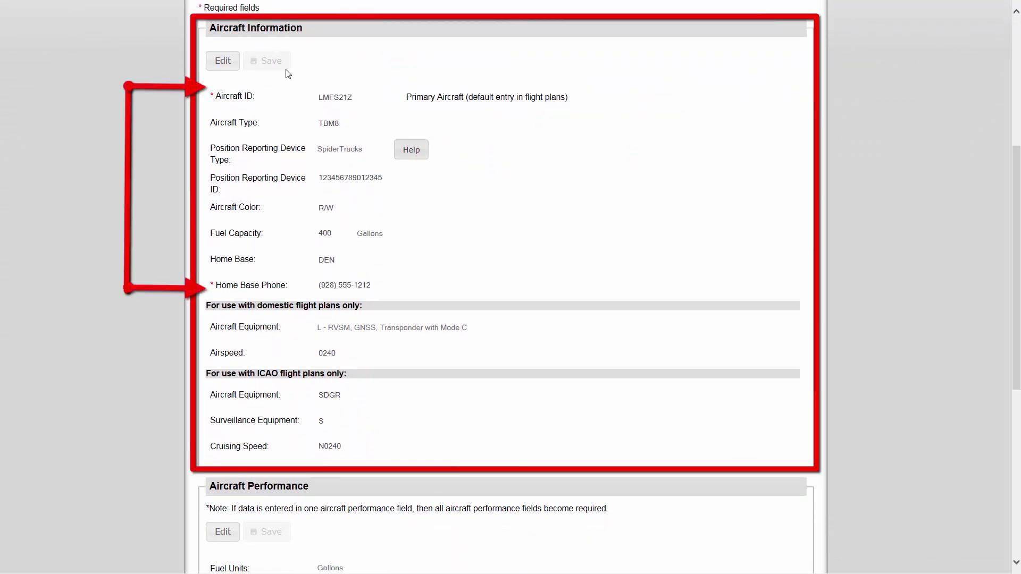
click(234, 63)
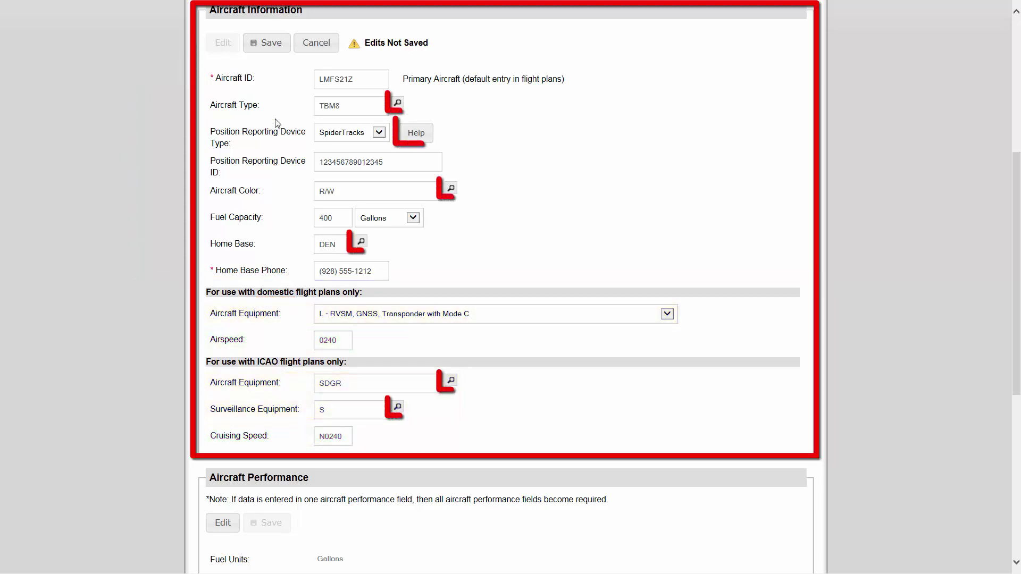
Cancel the Home Base lookup and equipment choices unchanged, then bring Aircraft Performance into view
click(360, 242)
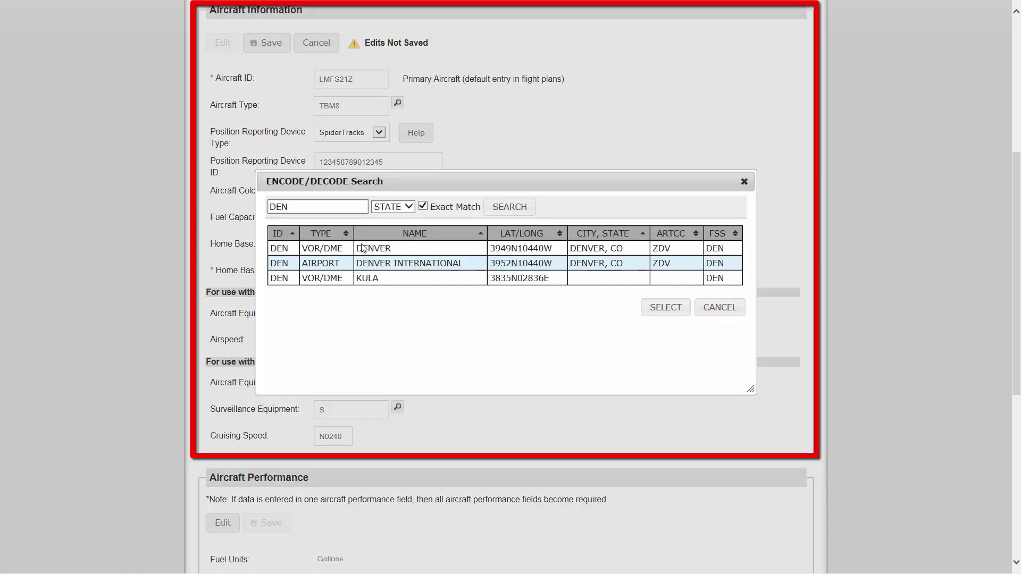
click(720, 307)
click(451, 381)
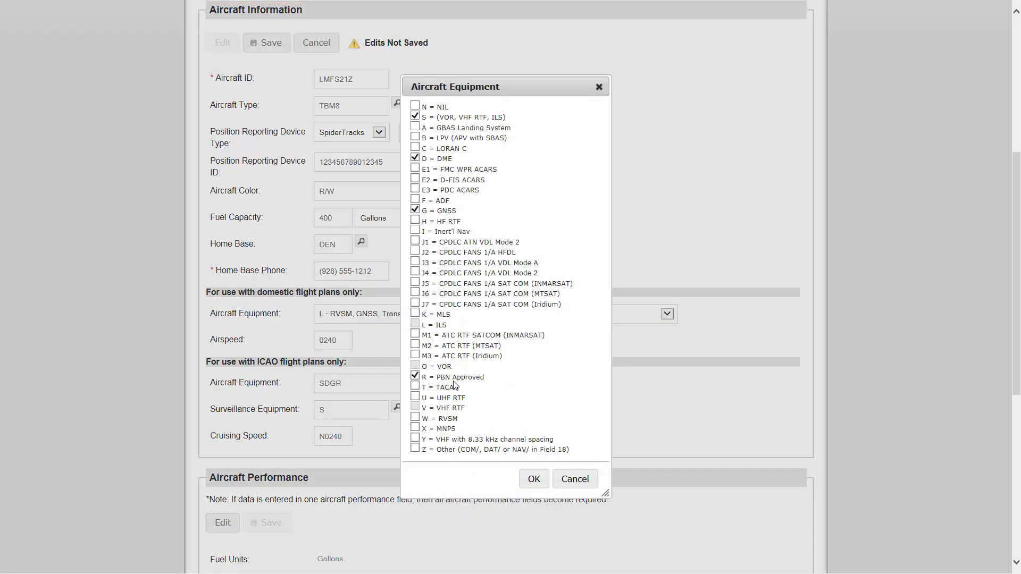
click(575, 479)
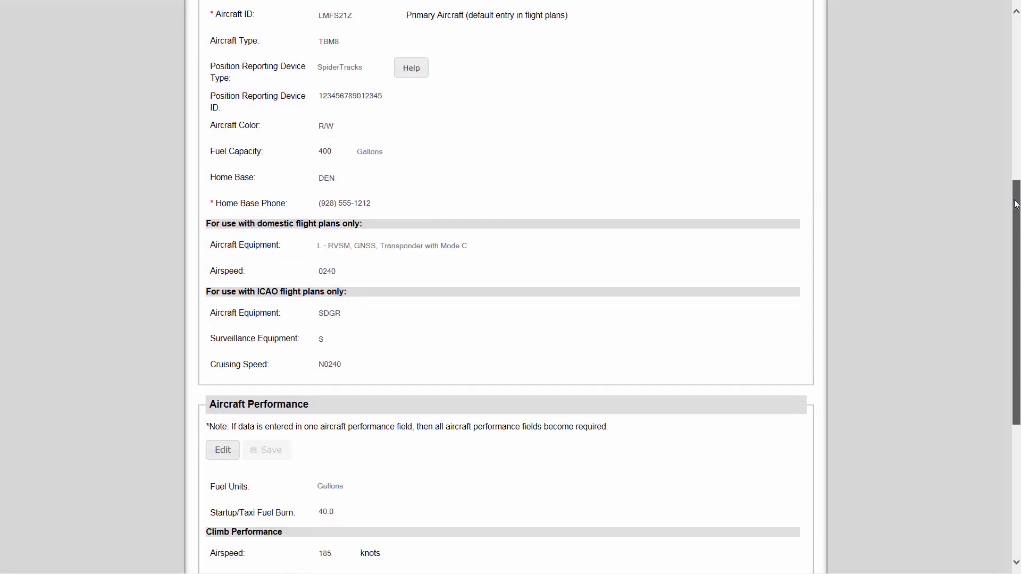
scroll(1009, 357, down, 5)
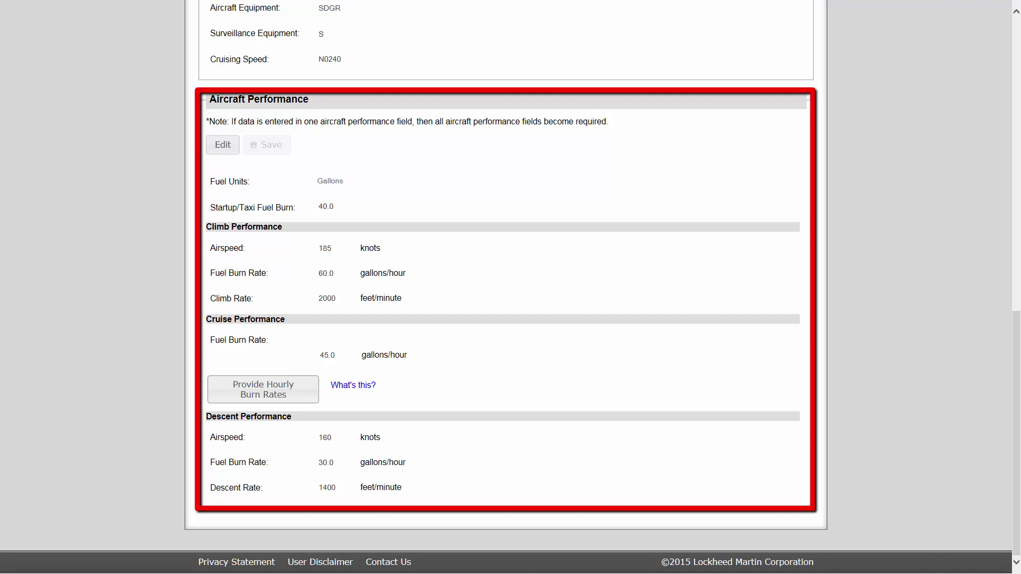
Replace the 45.0 cruise fuel burn with 42 gallons/hour and save the performance values
click(223, 146)
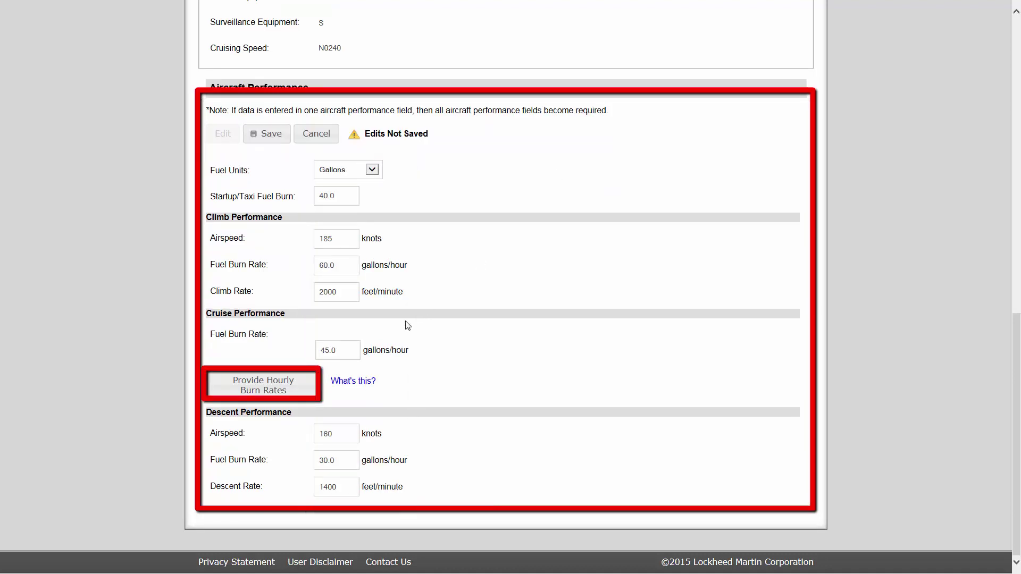
drag(337, 351, 322, 351)
text(12)
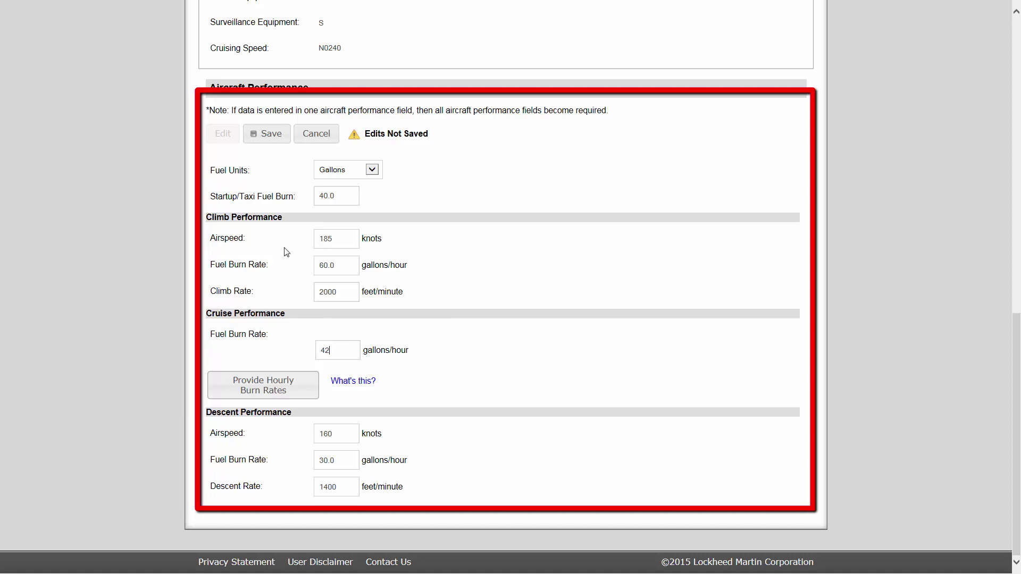
click(267, 134)
scroll(974, 328, up, 15)
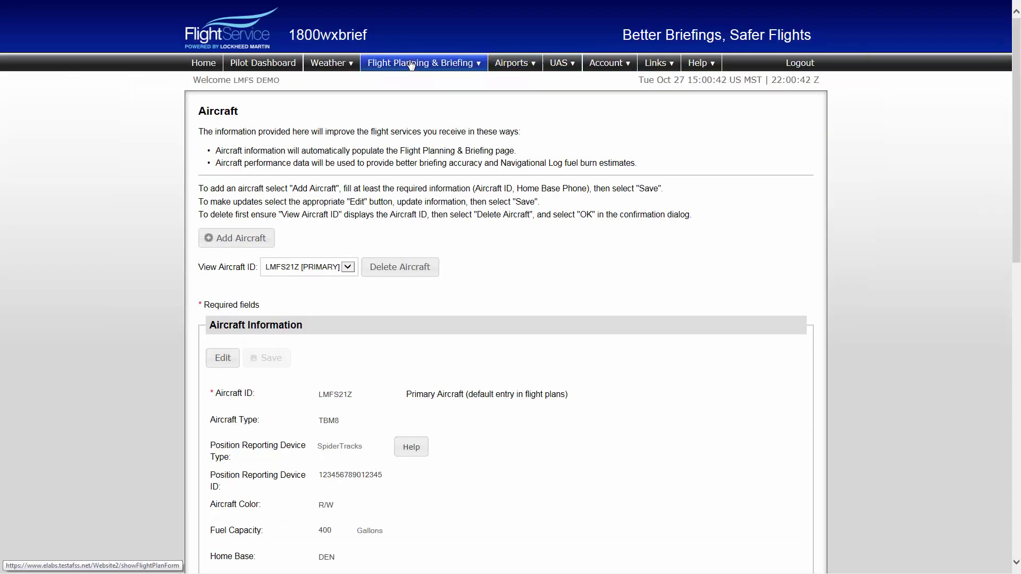
Bring up the Flight Planning & Briefing menu for a domestic flight plan
mouse_move(411, 64)
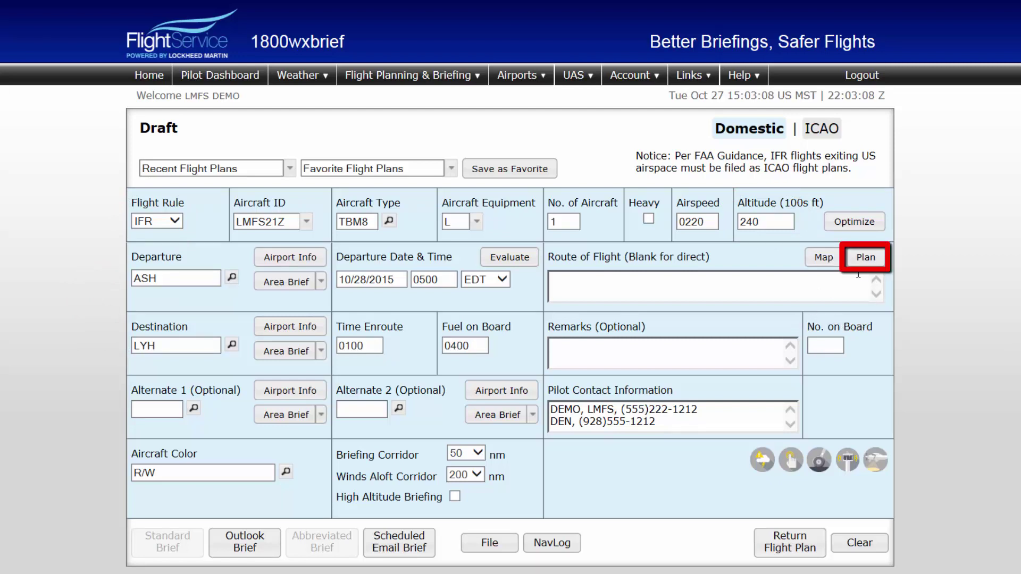
Start route planning and search recent ATC-assigned IFR routes
click(866, 260)
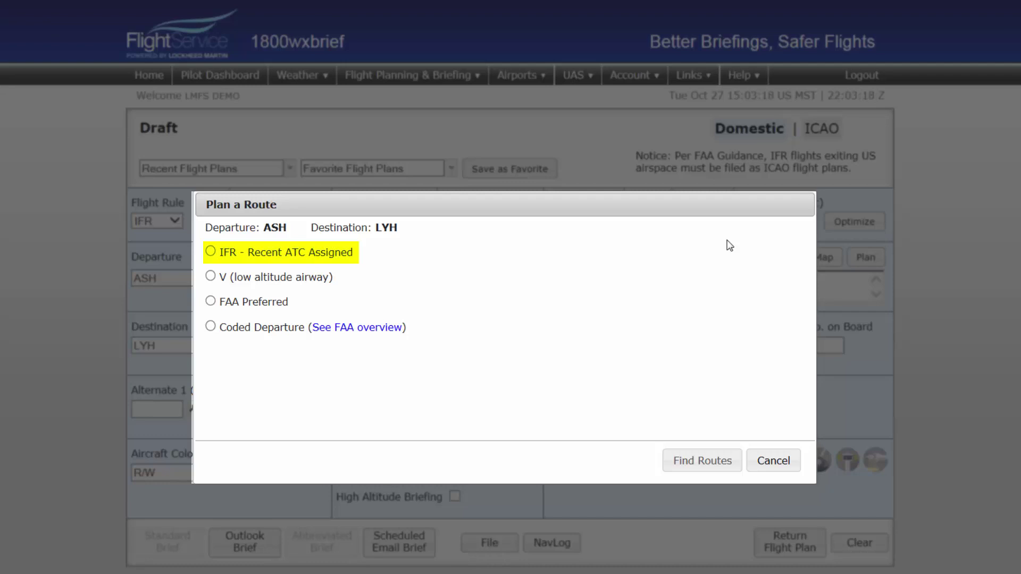
click(257, 263)
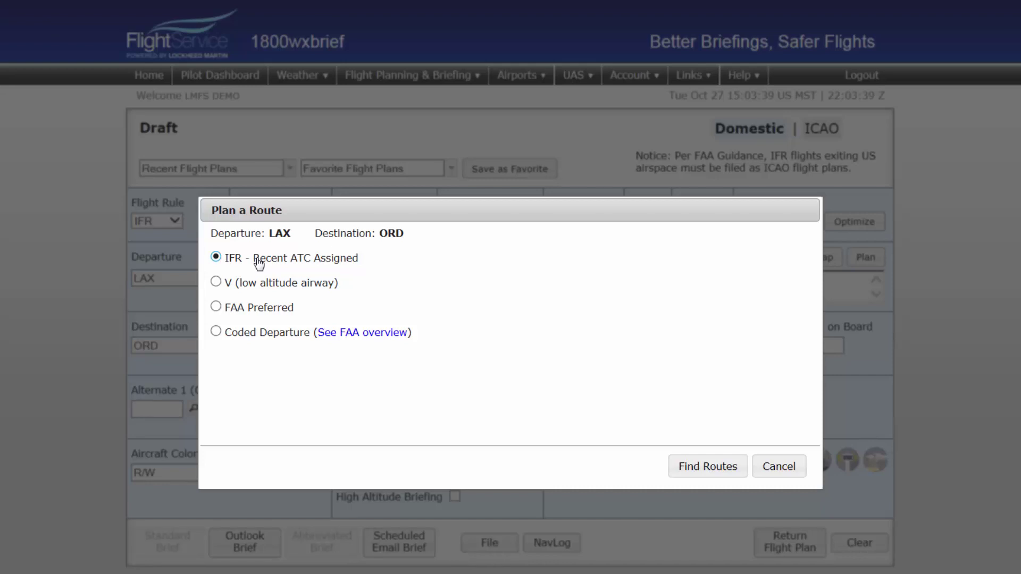
click(719, 469)
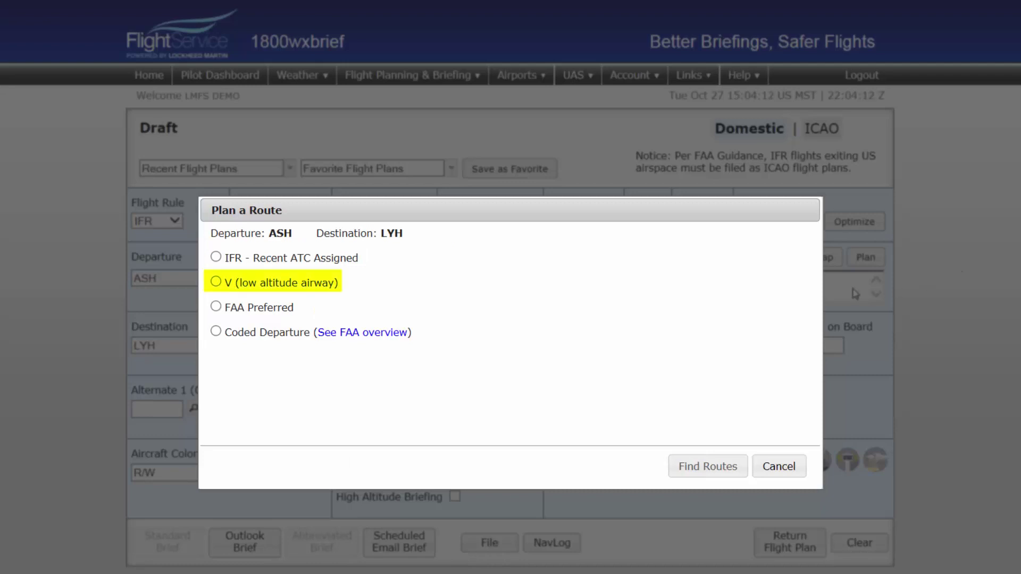
Search V low-altitude airway routes from ASH to LYH, then return to route types
click(249, 286)
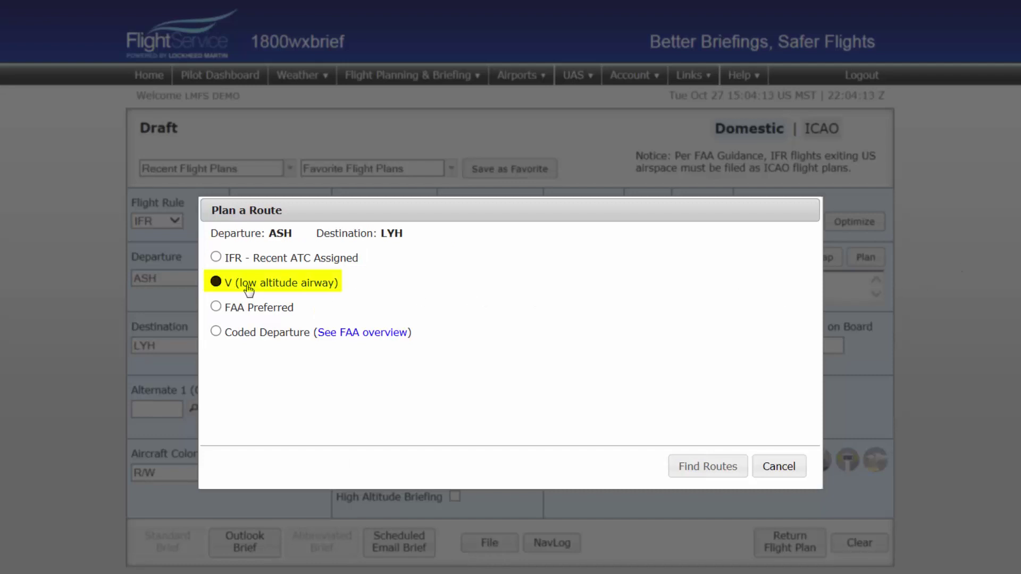
click(685, 476)
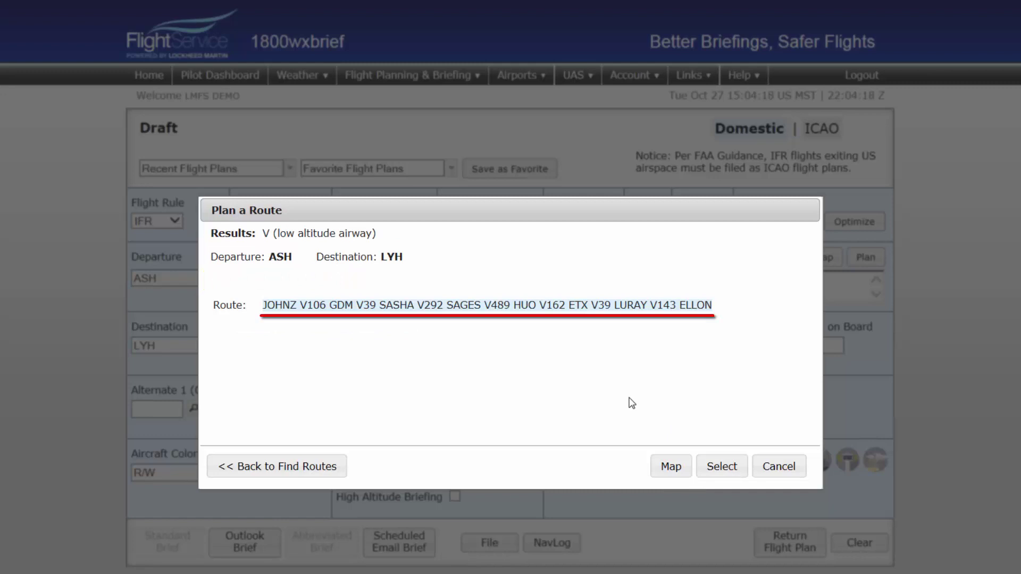
click(304, 475)
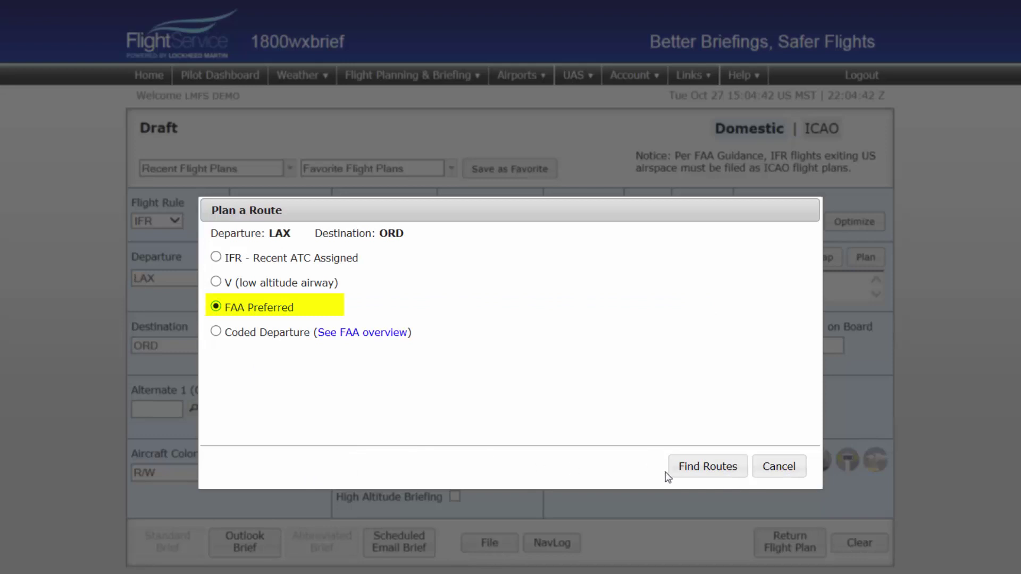
List the four FAA Preferred LAX–ORD routes and go back to route types
click(715, 470)
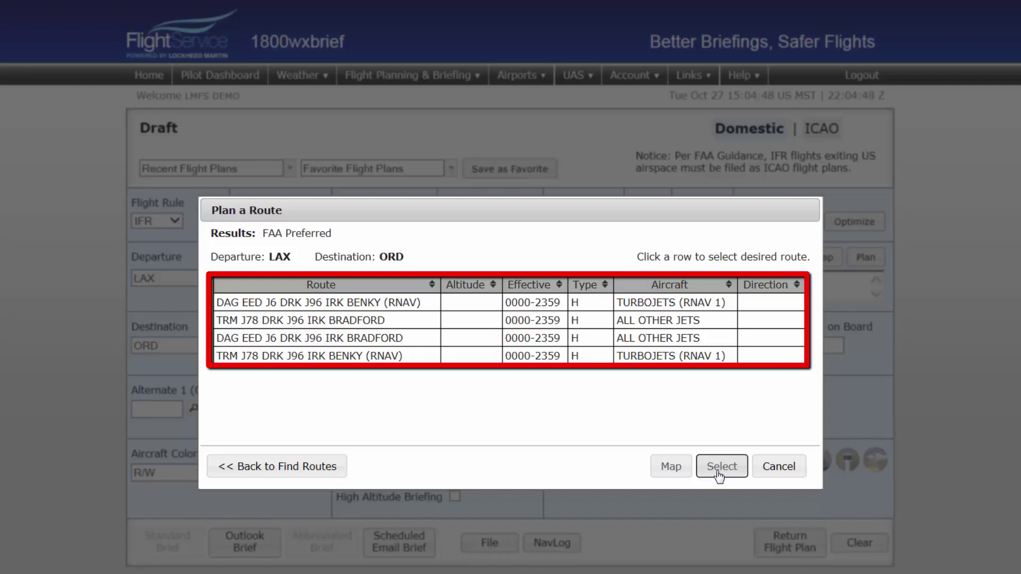
click(297, 468)
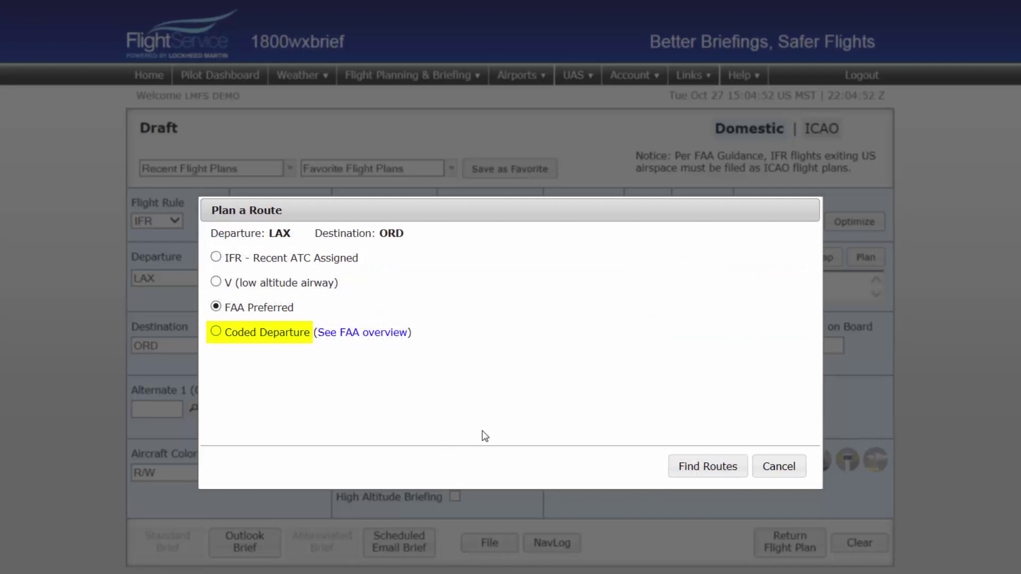
Find the five Coded Departure LAX–ORD routes and view the equipment code definitions
click(216, 331)
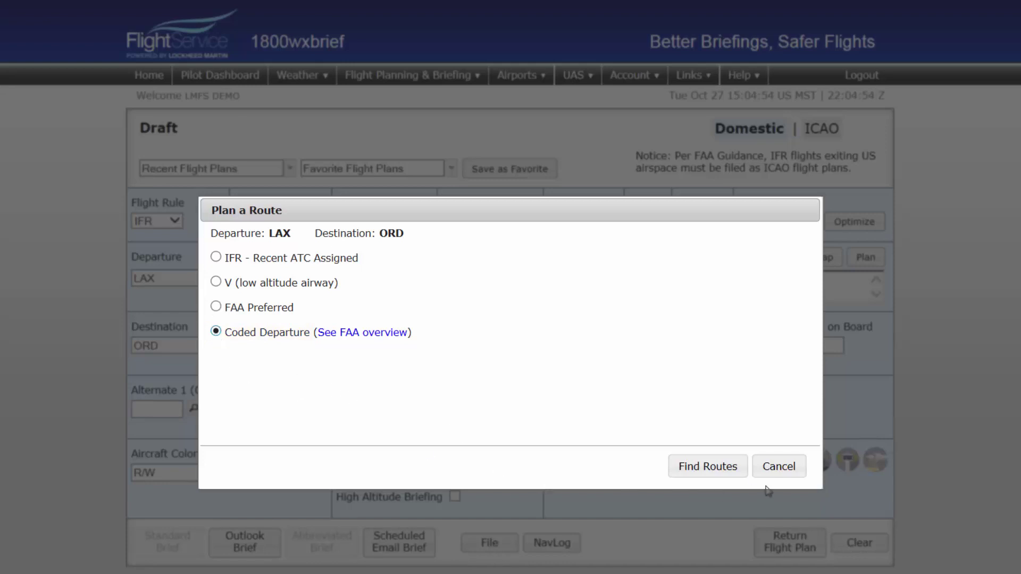
click(726, 471)
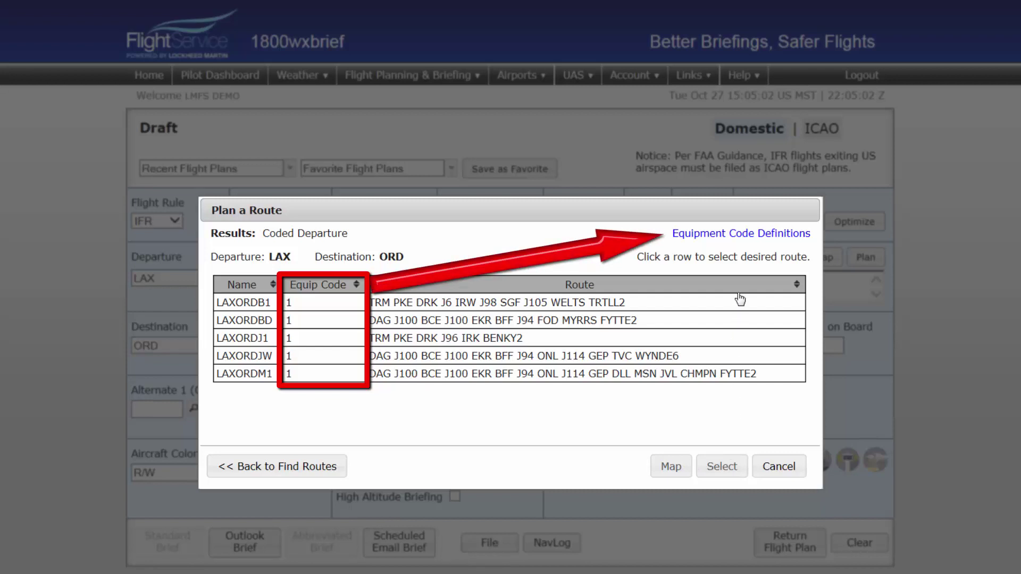
click(742, 234)
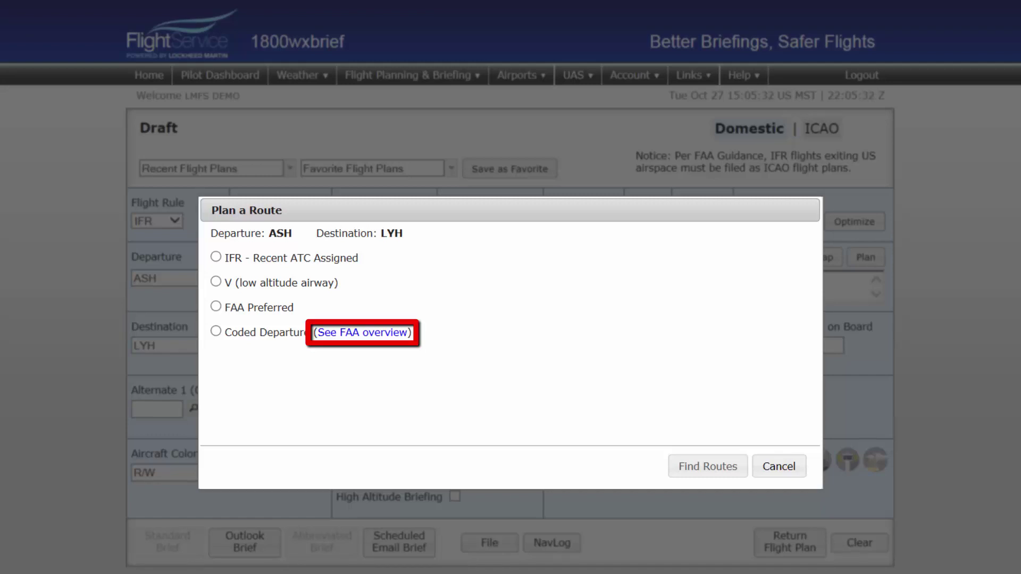
Find the JOHNZ–ELLON V-airway route, check it on the map, and insert it
click(215, 282)
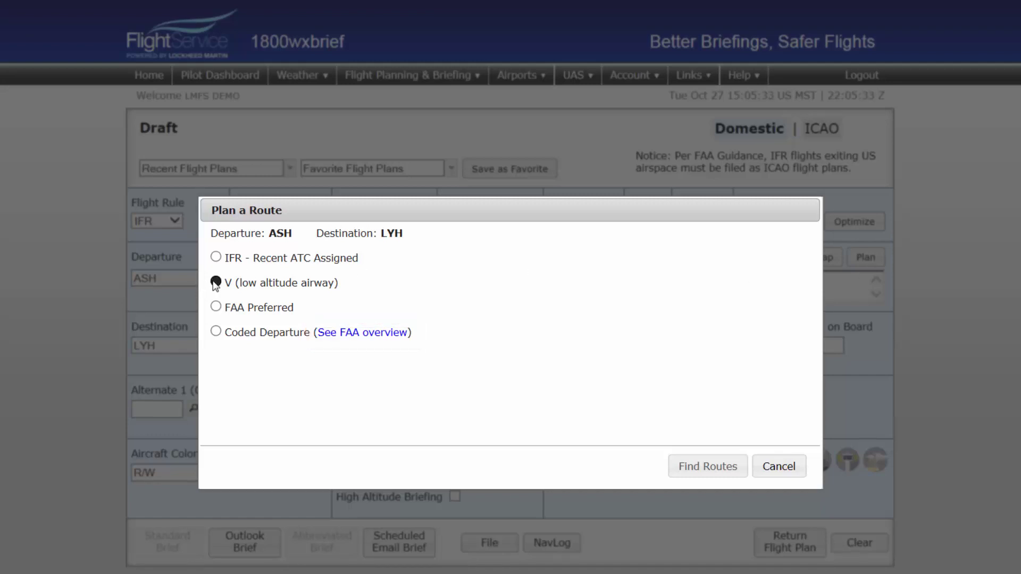
click(711, 466)
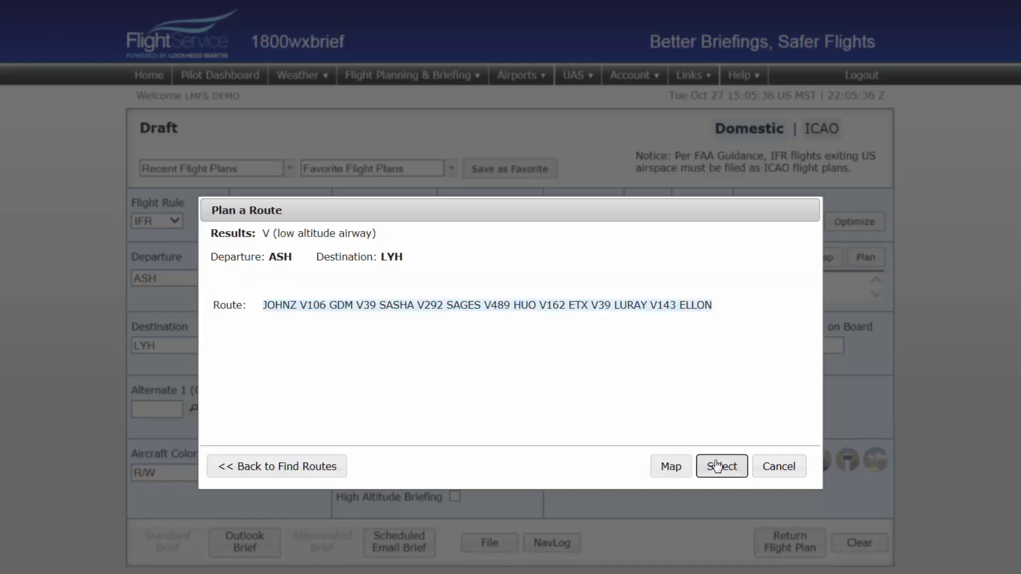
click(676, 474)
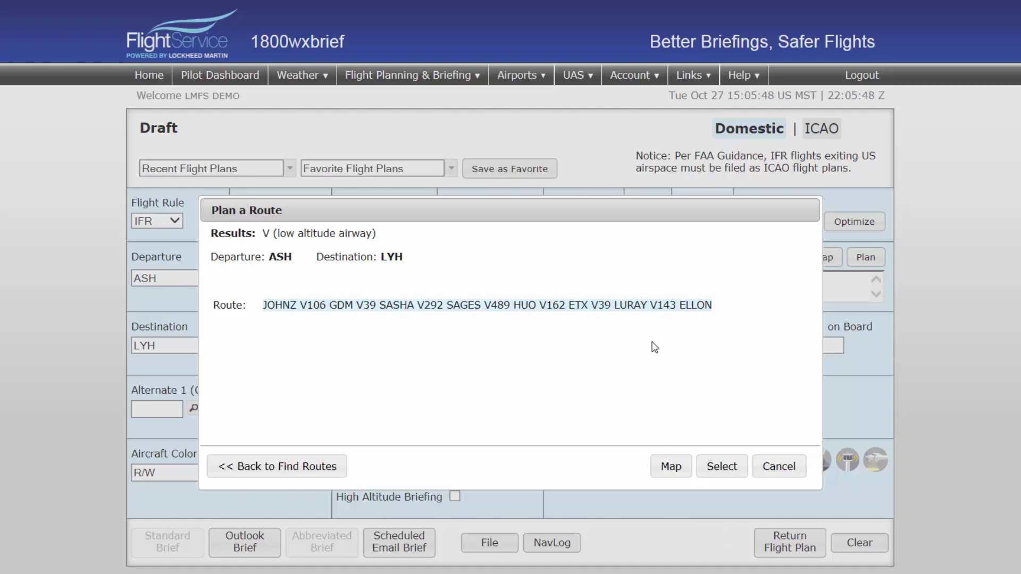
click(726, 471)
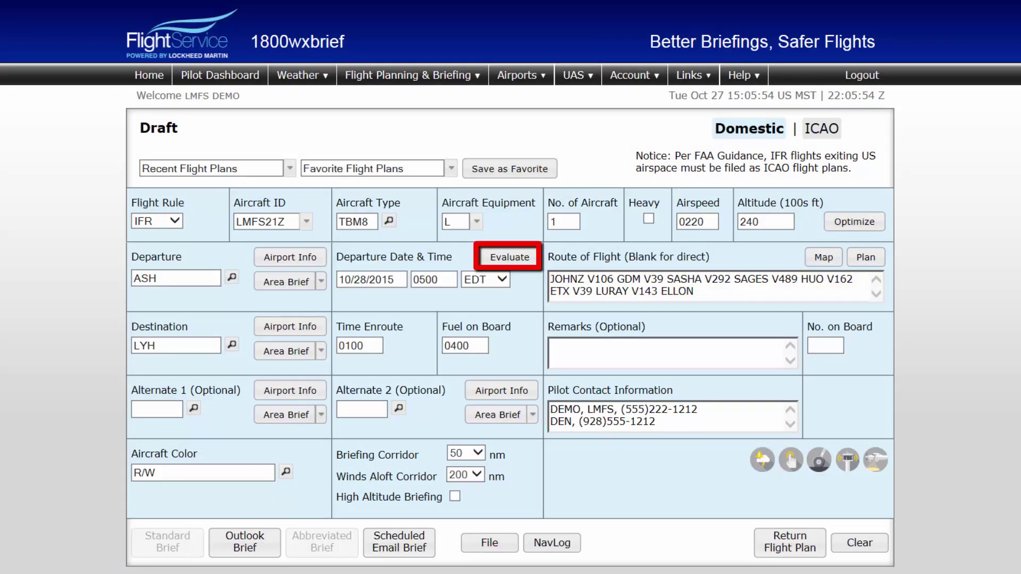
Run the departure-time evaluation for the ASH–LYH IFR draft
click(510, 259)
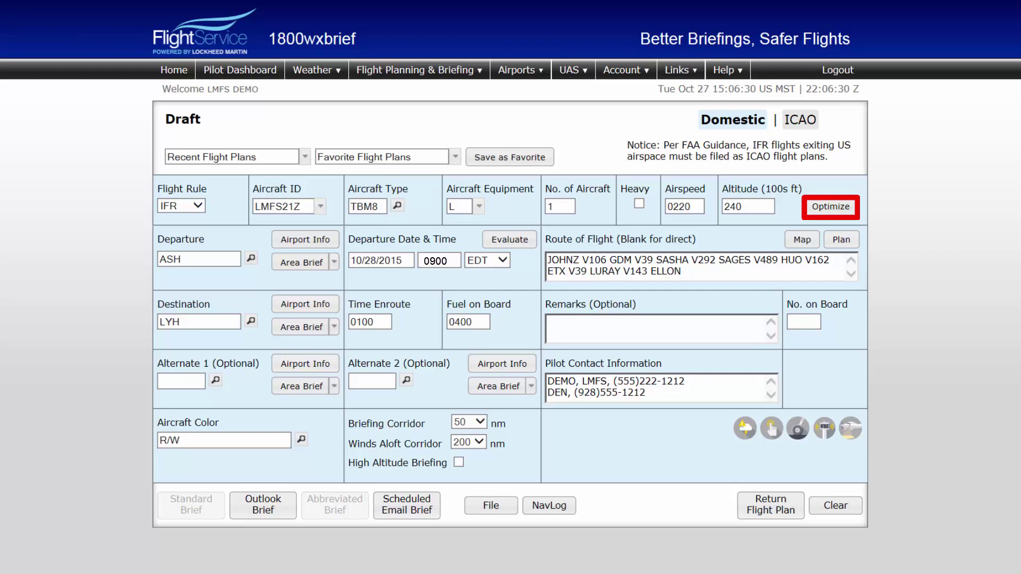
Set the cruise altitude to 200, the lowest-fuel option at 154.8 gallons and 0244 ETE
click(848, 213)
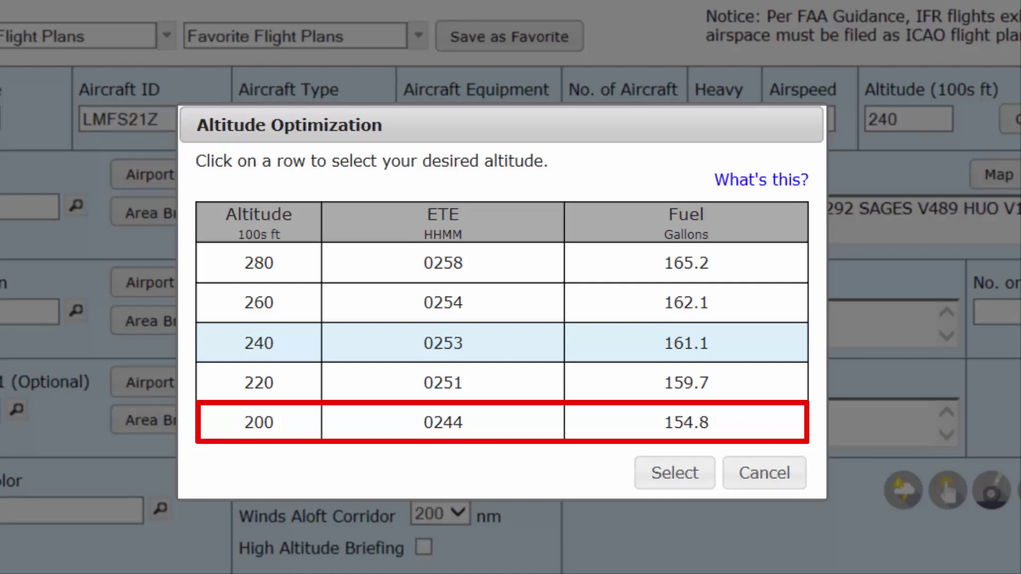
click(419, 429)
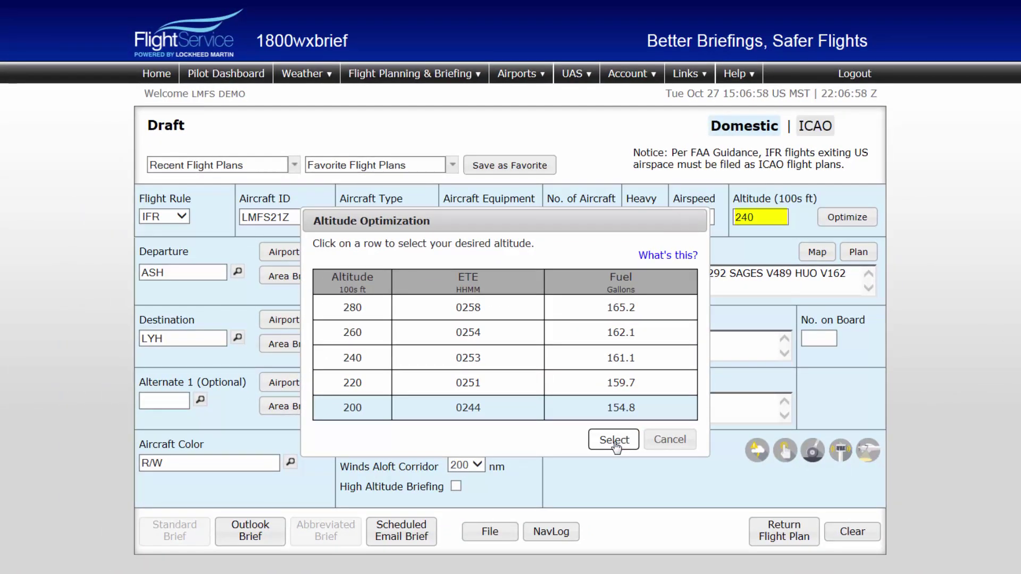
click(614, 440)
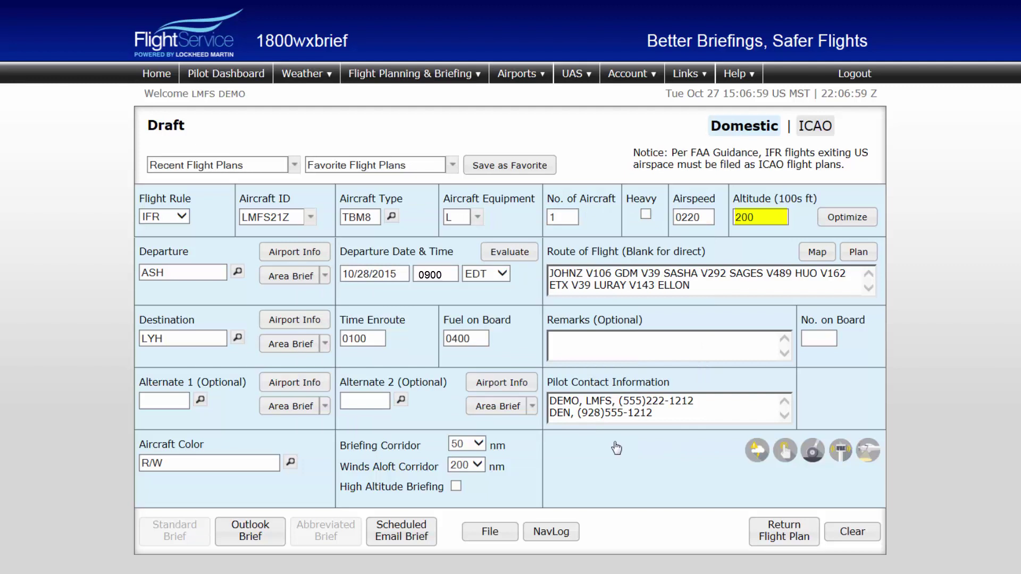